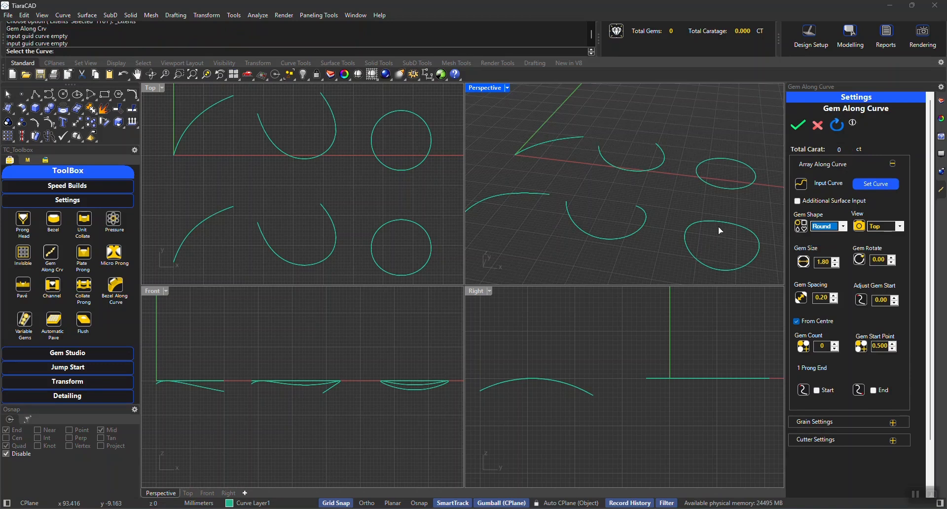
# Set the gem size to 1.30 for the round gems.
pyautogui.click(822, 262)
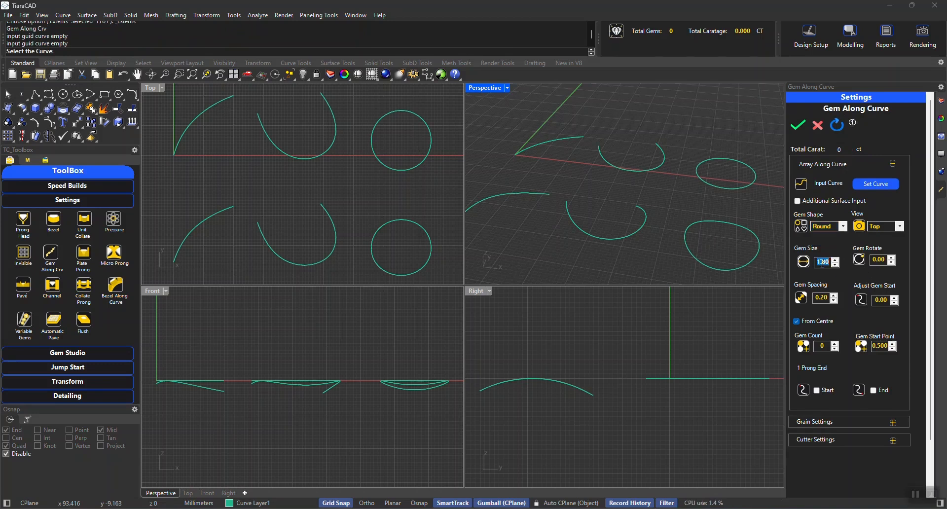
pyautogui.write('1.3')
pyautogui.press('Return')
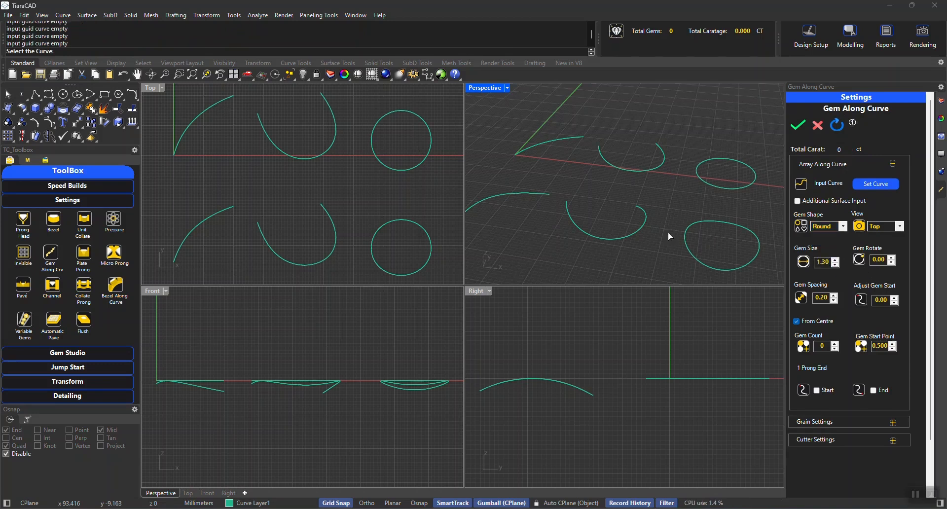
# Use the open arc that starts at the origin as the input curve and show the gem row enlarged in the Top view.
pyautogui.click(881, 183)
pyautogui.click(199, 123)
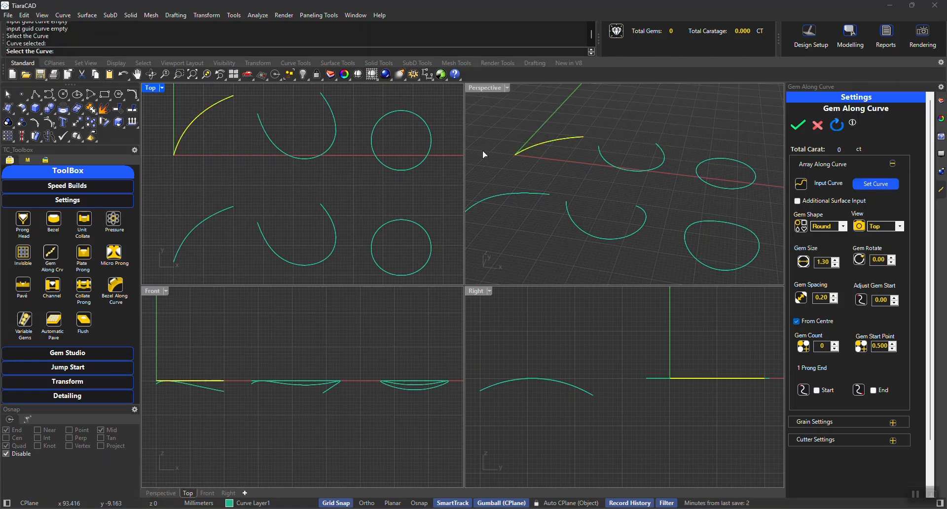
pyautogui.click(827, 237)
pyautogui.doubleClick(152, 89)
pyautogui.moveTo(344, 215); pyautogui.dragTo(359, 228, button='right')
pyautogui.scroll(5, 333, 231)
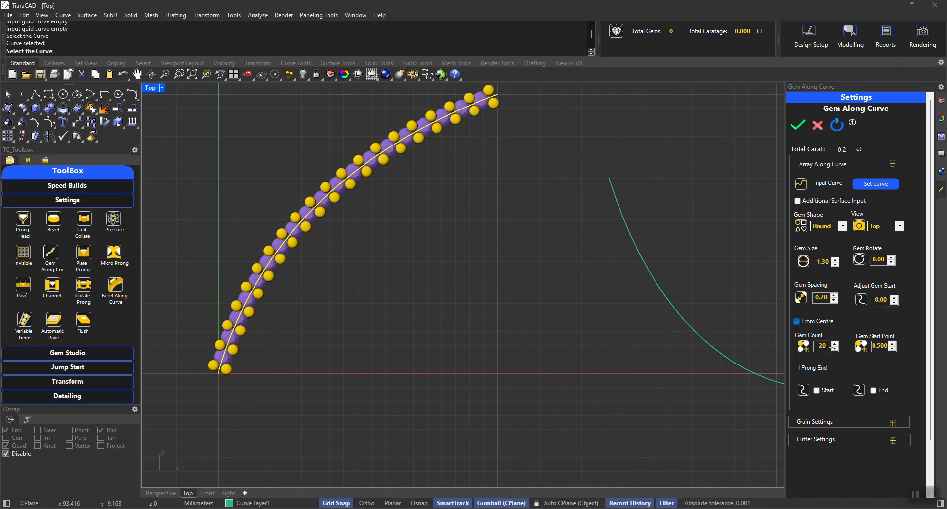
# Turn off From Centre and set the gem start adjustment to 1.50.
pyautogui.click(795, 321)
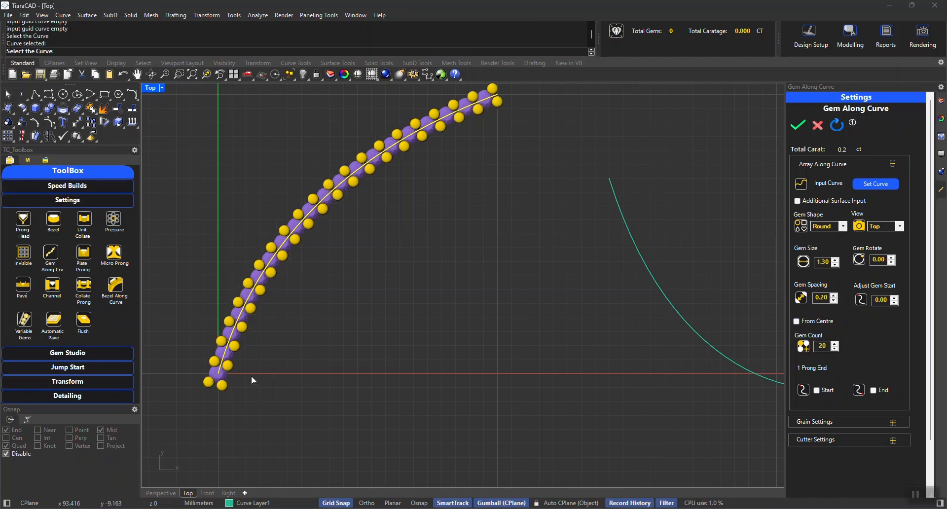
pyautogui.click(894, 297)
pyautogui.click(894, 297)
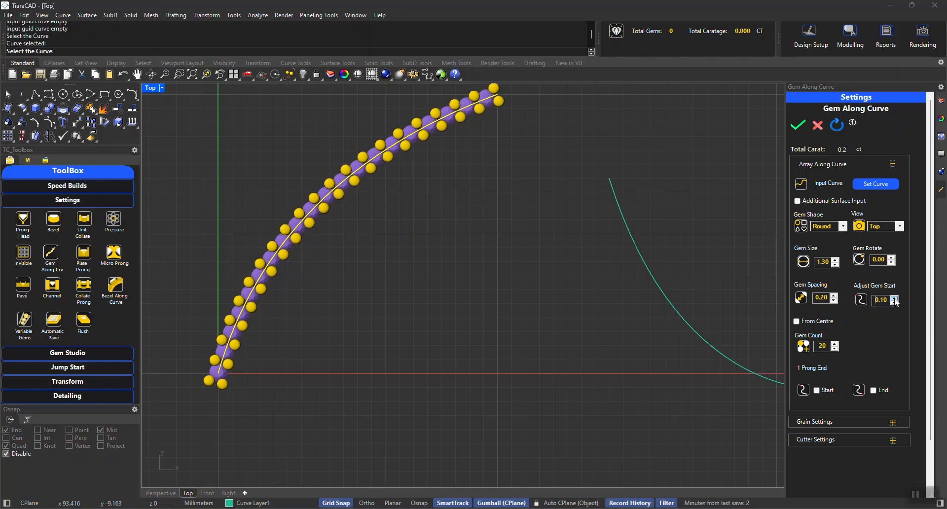
pyautogui.click(894, 297)
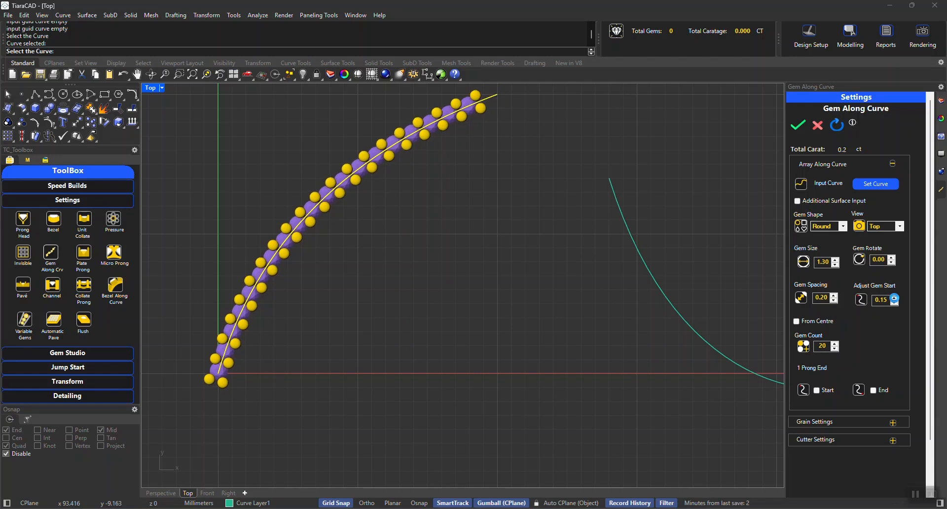
pyautogui.doubleClick(888, 301)
pyautogui.write('1.5')
pyautogui.press('Return')
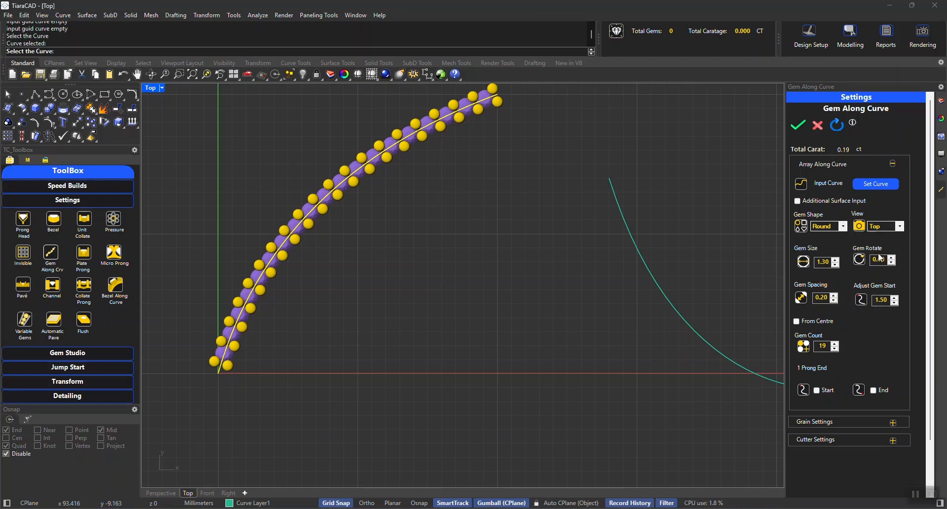
# Set the gem start adjustment back to 0.
pyautogui.doubleClick(881, 299)
pyautogui.write('0')
pyautogui.press('Return')
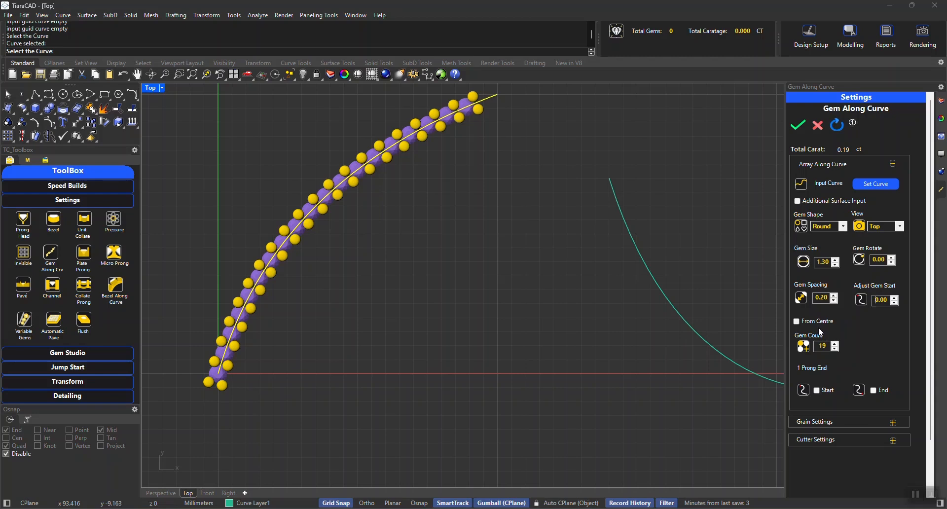
# Try a gem count of 15 with the row running from the curve's start, and set the count back to 20.
pyautogui.click(835, 345)
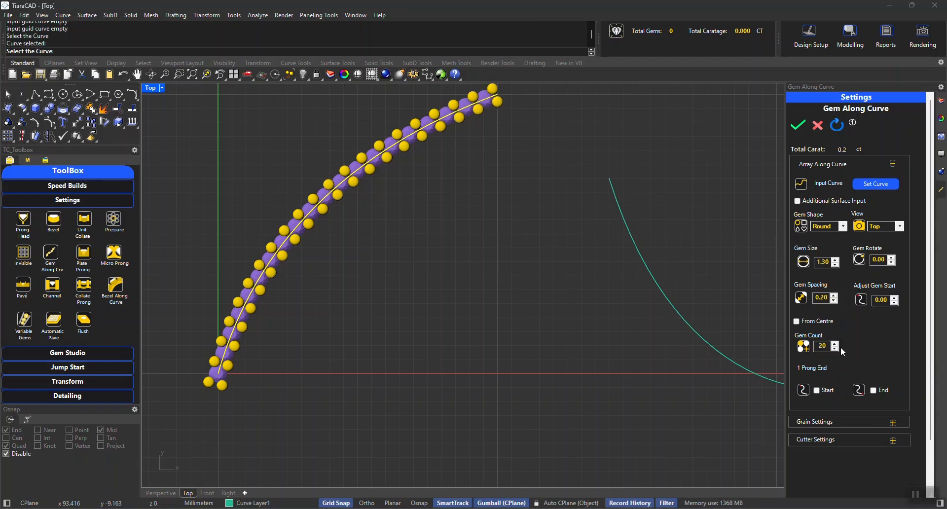
pyautogui.click(835, 348)
pyautogui.doubleClick(824, 346)
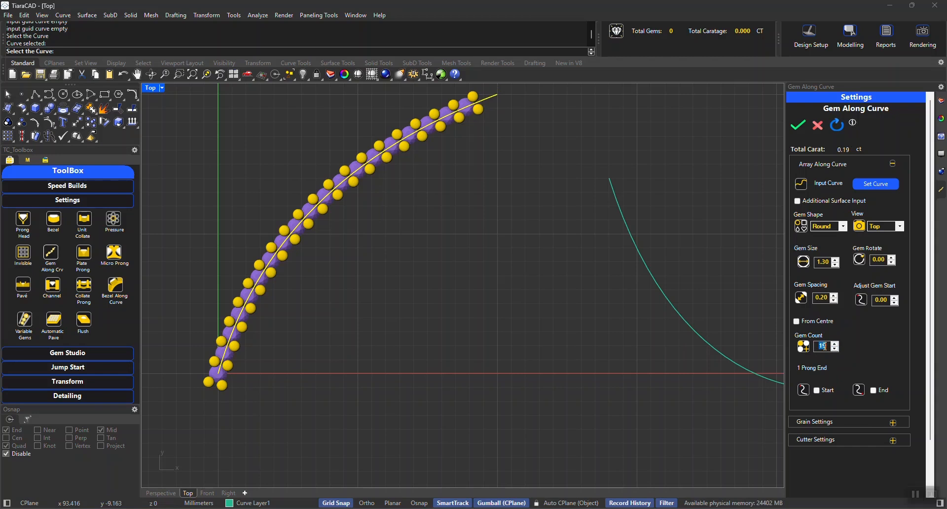
pyautogui.press('Return')
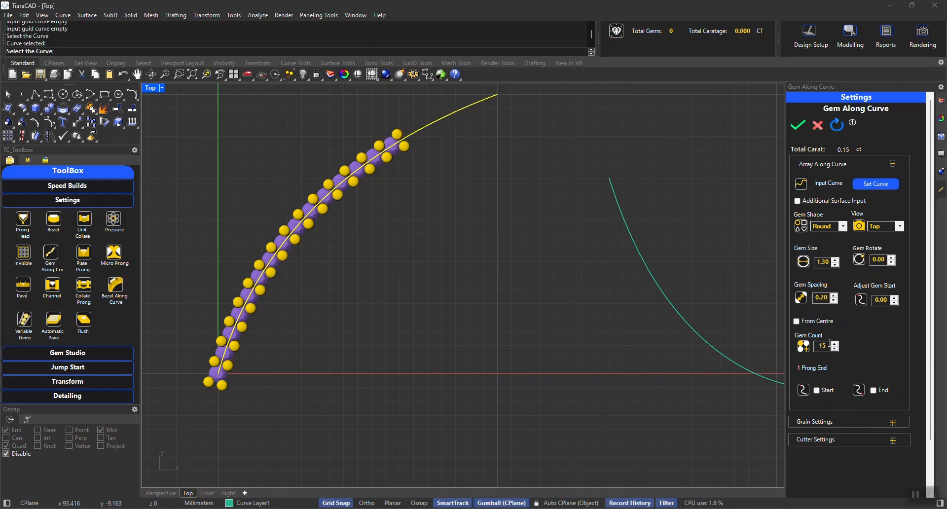
pyautogui.write('20')
pyautogui.press('Return')
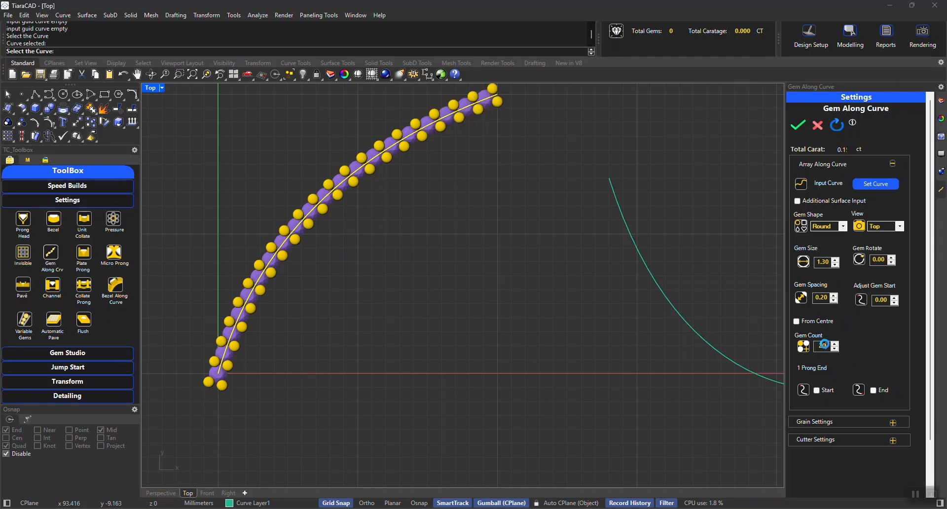
# Distribute the gems from the centre of the curve and reduce the gem count to 15.
pyautogui.click(807, 321)
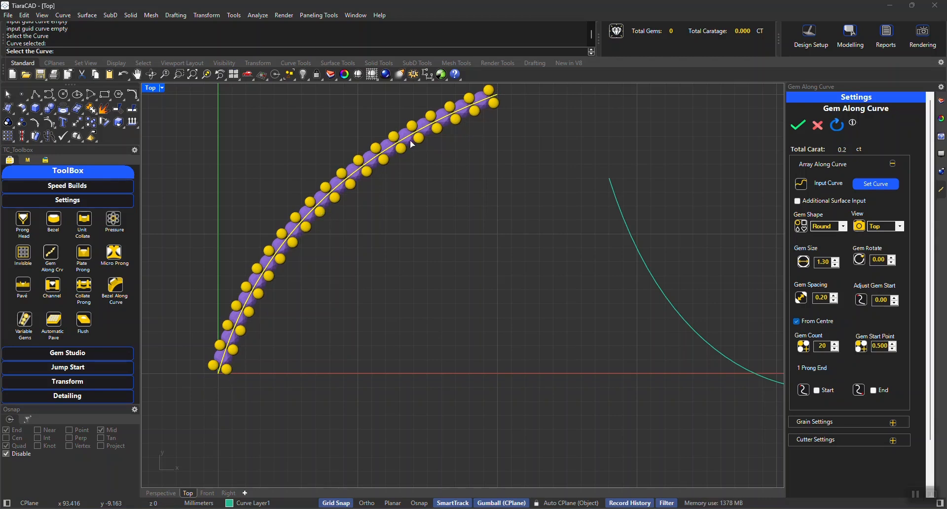
pyautogui.click(834, 348)
pyautogui.click(835, 349)
pyautogui.click(834, 350)
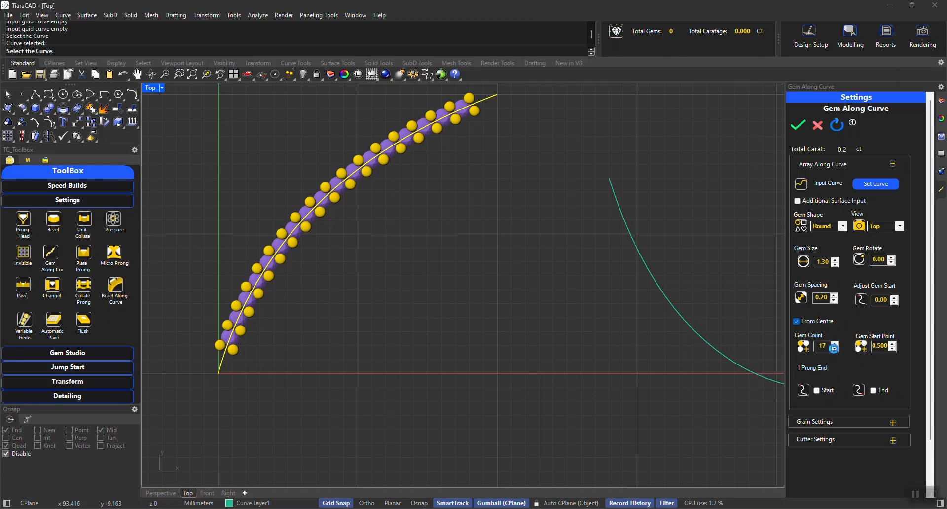
pyautogui.click(835, 350)
pyautogui.click(834, 349)
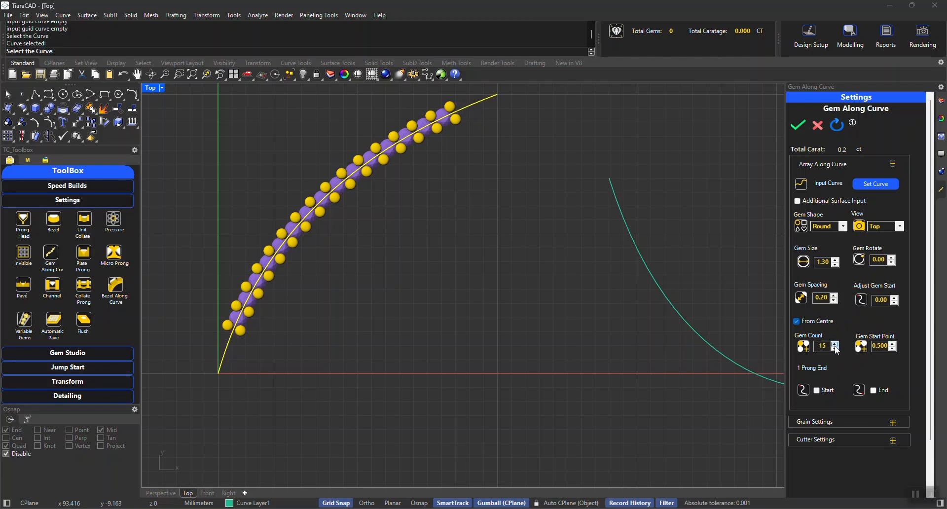
# Enable a single prong at both the start and the end of the gem row.
pyautogui.click(817, 390)
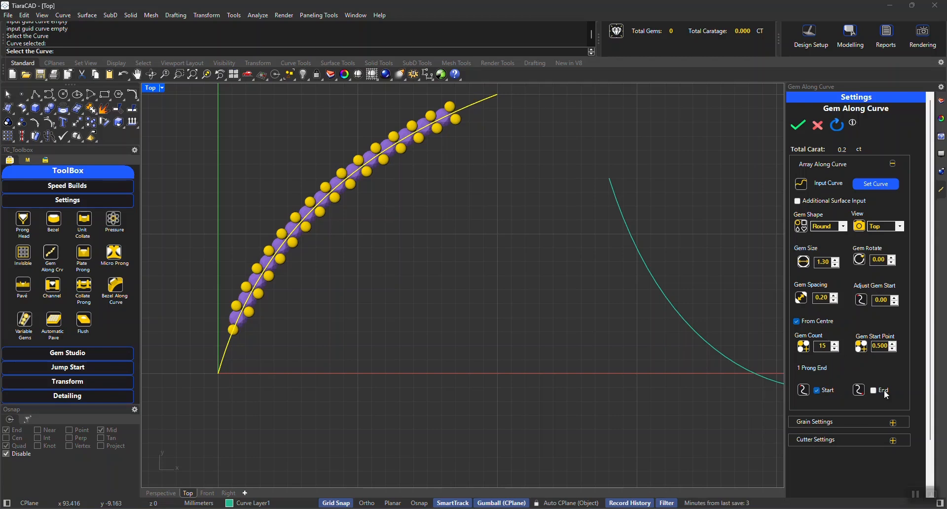
pyautogui.click(883, 390)
# Set the gem rotation to 20 and check the tilted gems in the Perspective view.
pyautogui.click(890, 256)
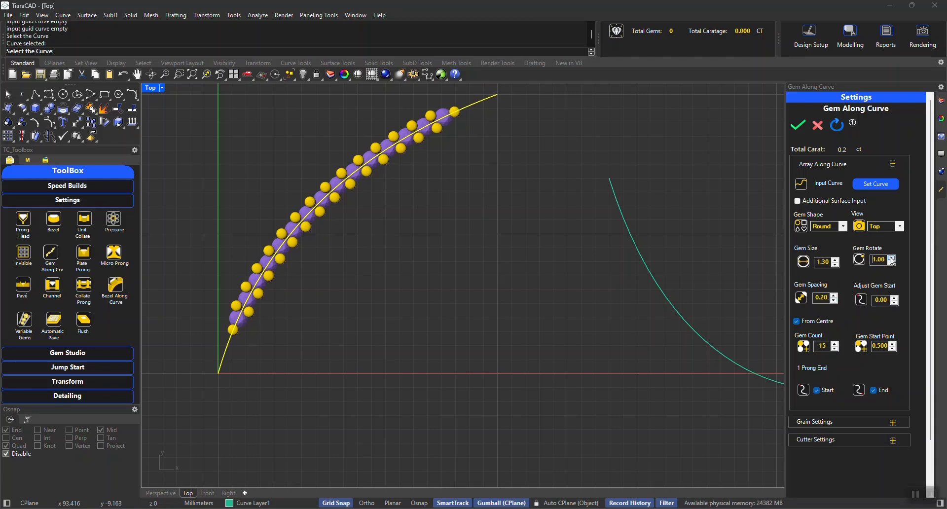
pyautogui.doubleClick(879, 261)
pyautogui.write('2')
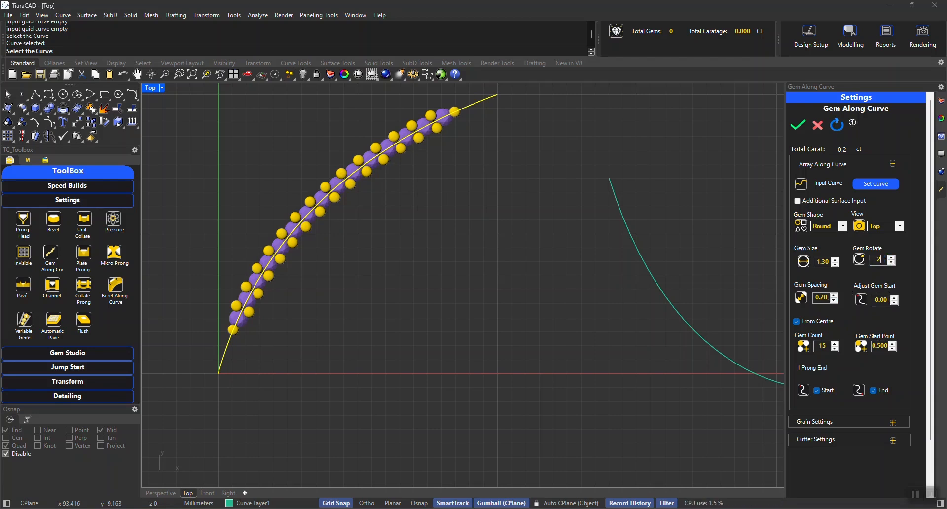
pyautogui.write('0')
pyautogui.press('Return')
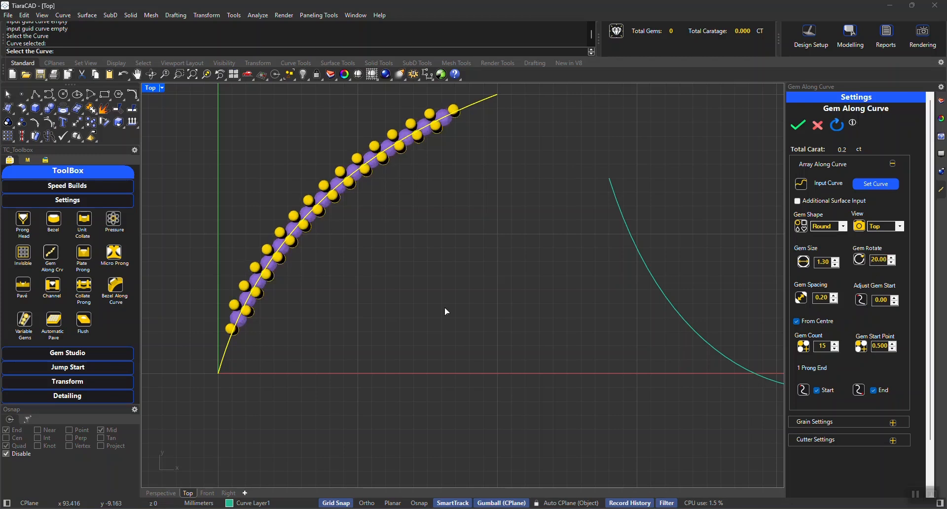
pyautogui.moveTo(382, 344); pyautogui.dragTo(547, 309, button='right')
pyautogui.click(161, 493)
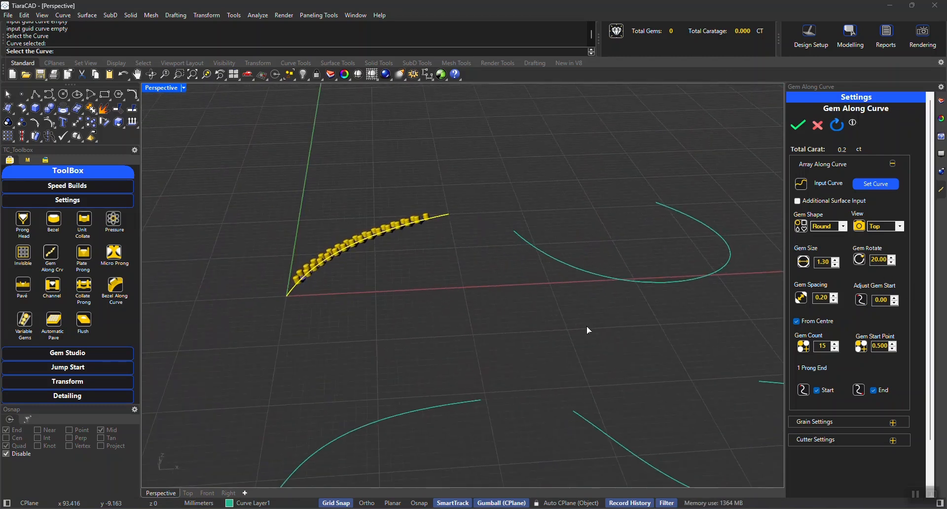
pyautogui.moveTo(395, 262); pyautogui.dragTo(400, 307, button='right')
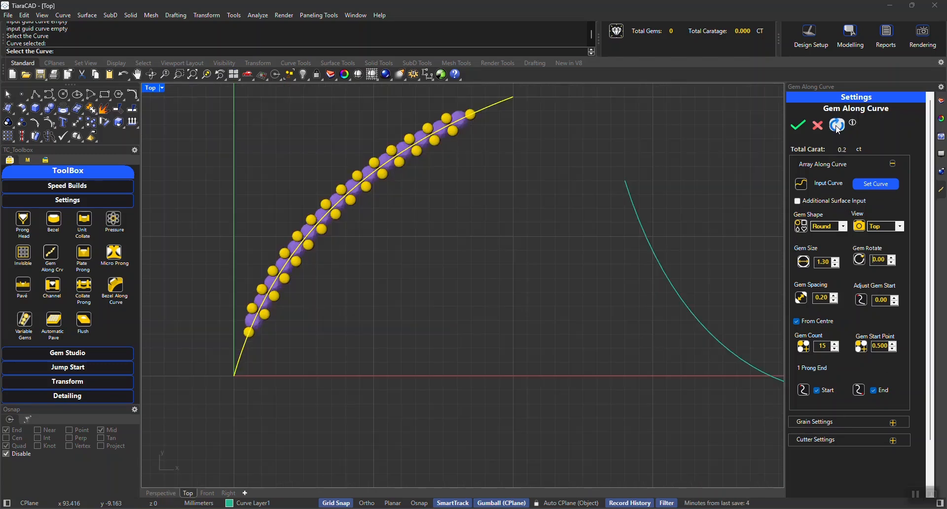
# Reset the Gem Along Curve settings.
pyautogui.click(837, 126)
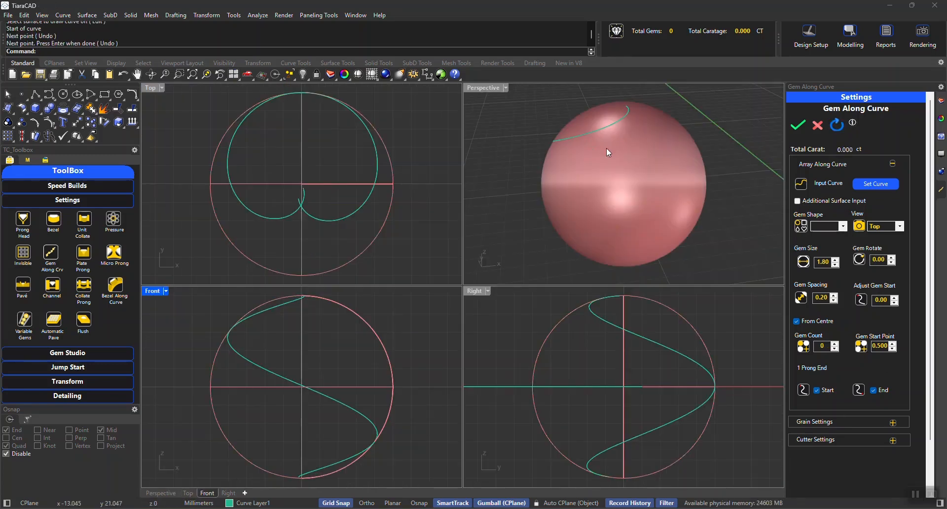
# Use the curve winding around the sphere as the input curve and the sphere as the additional input surface.
pyautogui.moveTo(608, 170); pyautogui.dragTo(741, 191, button='right')
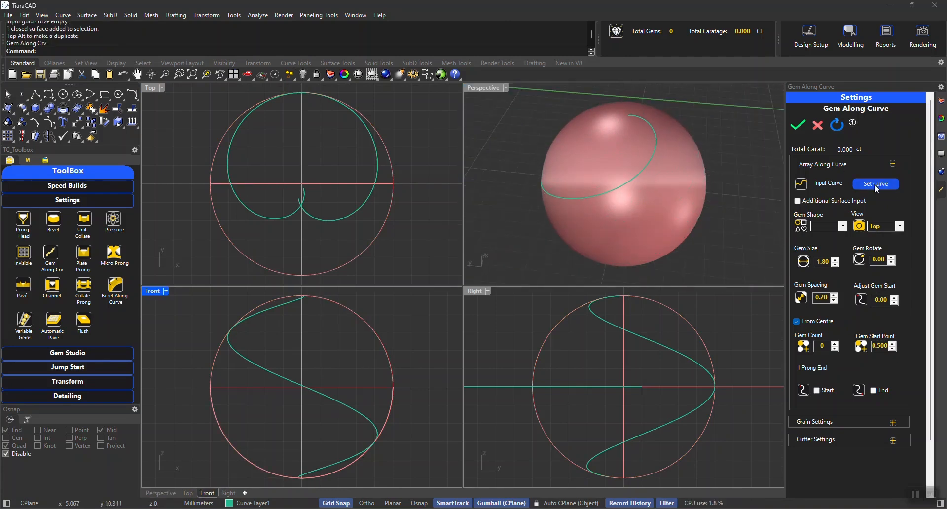
pyautogui.click(875, 184)
pyautogui.click(650, 159)
pyautogui.click(839, 202)
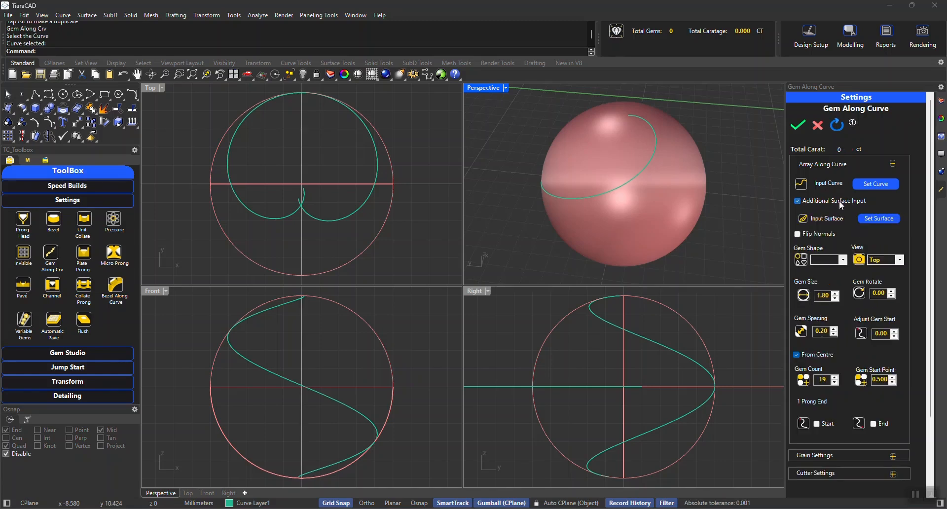
pyautogui.click(878, 218)
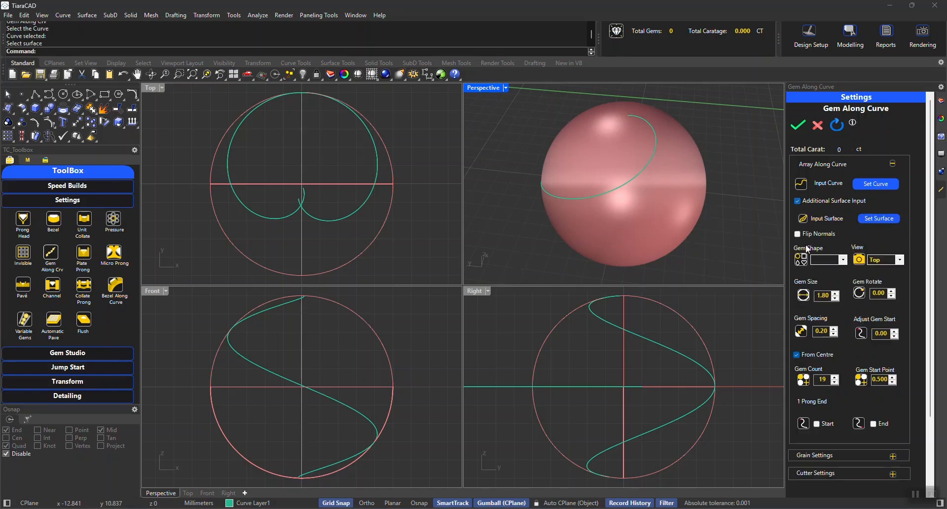
# Set the gem shape to Round and the gem size to 1.3 for the row on the sphere.
pyautogui.click(820, 260)
pyautogui.click(820, 269)
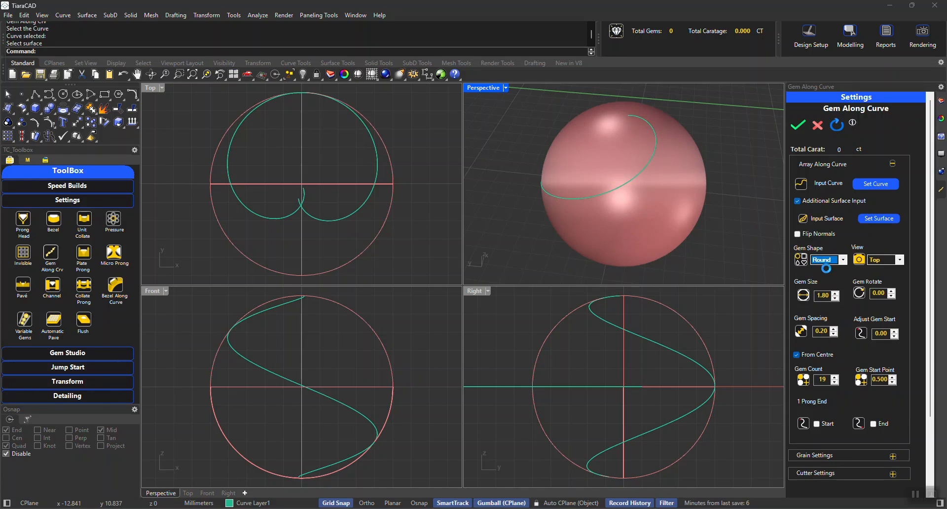
pyautogui.doubleClick(822, 296)
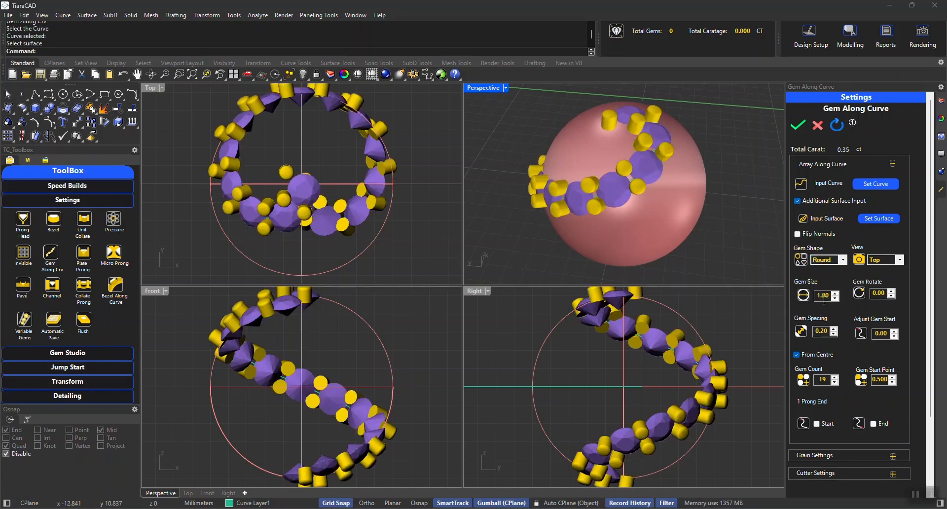
pyautogui.write('1.3')
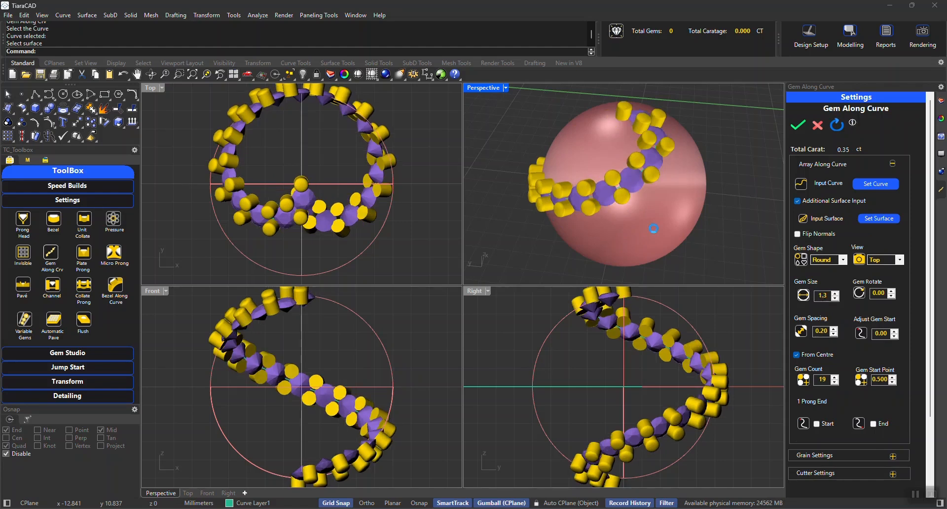
# Examine from several angles how the gems and prongs follow the sphere's surface.
pyautogui.moveTo(652, 229); pyautogui.dragTo(584, 214, button='right')
pyautogui.click(605, 188)
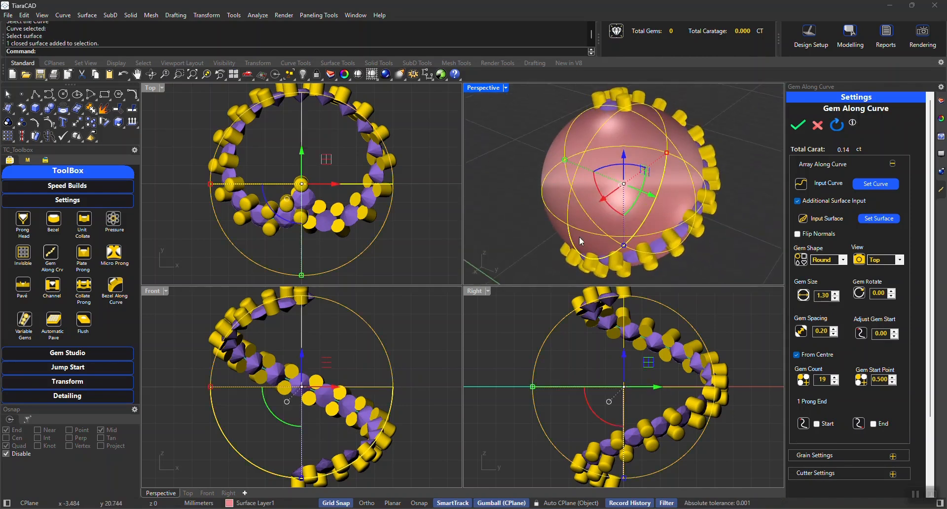
pyautogui.click(504, 264)
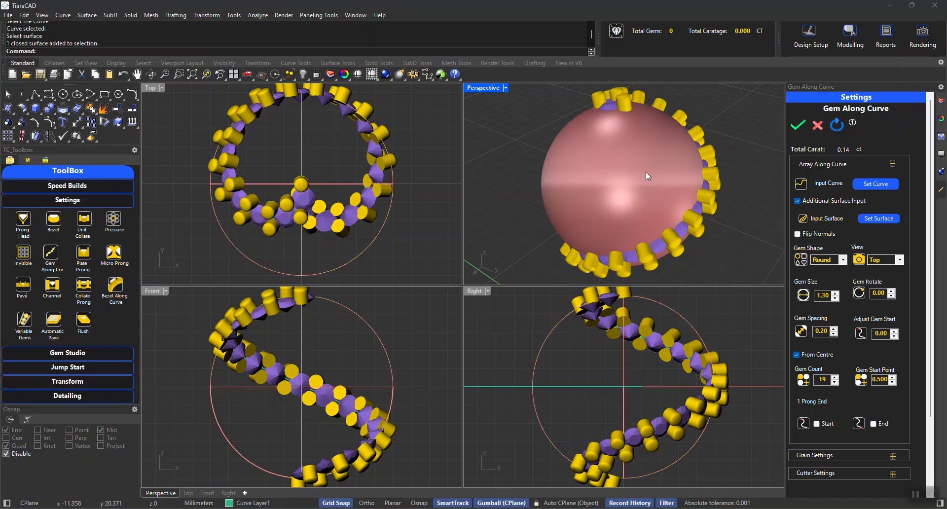
pyautogui.moveTo(646, 171); pyautogui.dragTo(739, 236, button='right')
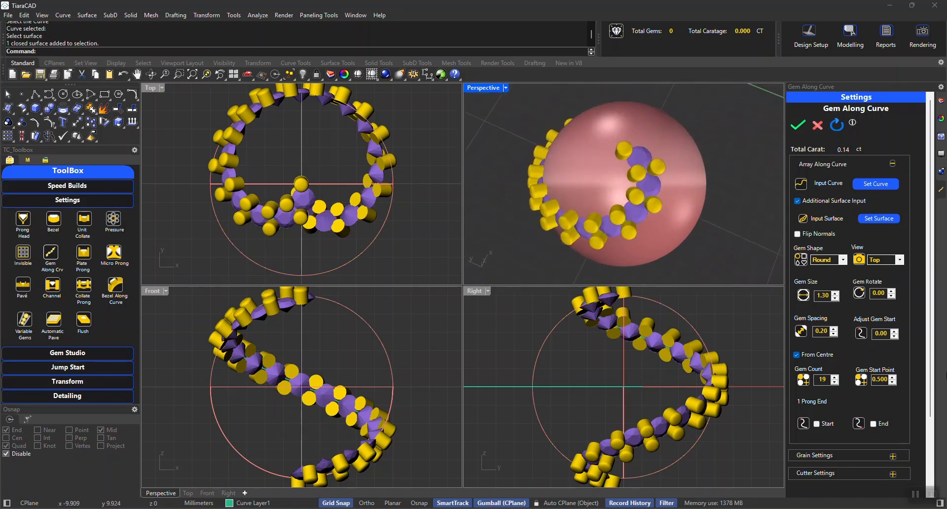
pyautogui.moveTo(646, 207); pyautogui.dragTo(740, 141, button='right')
# Collapse the array settings, expand the grain settings and reduce the grain size to 0.75.
pyautogui.click(836, 163)
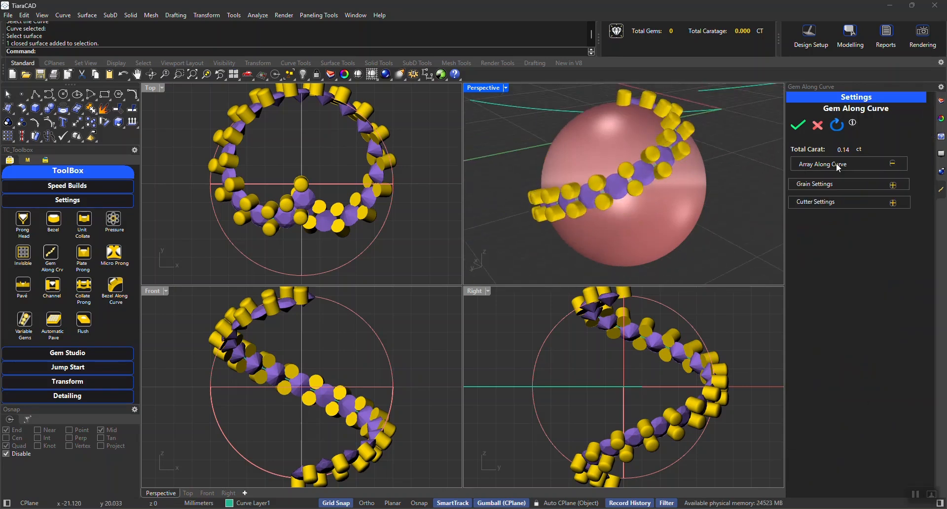
pyautogui.click(825, 184)
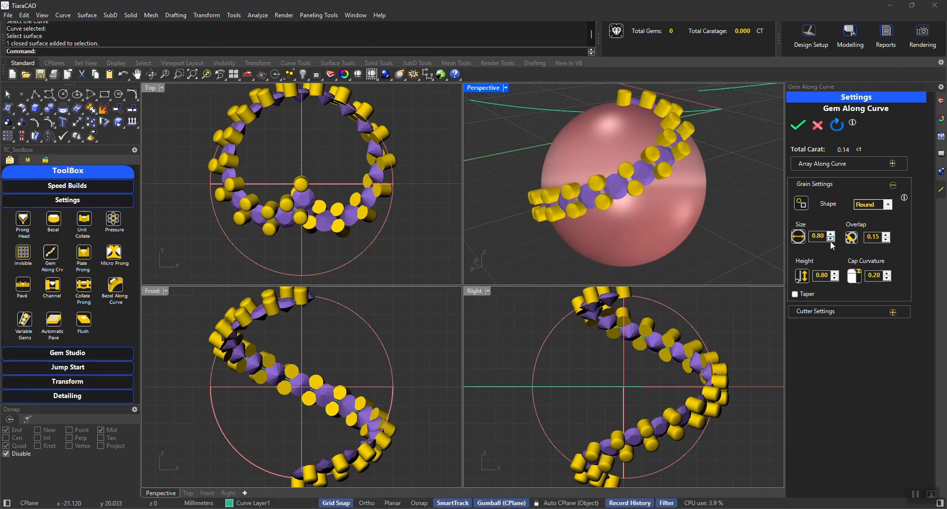
pyautogui.click(832, 240)
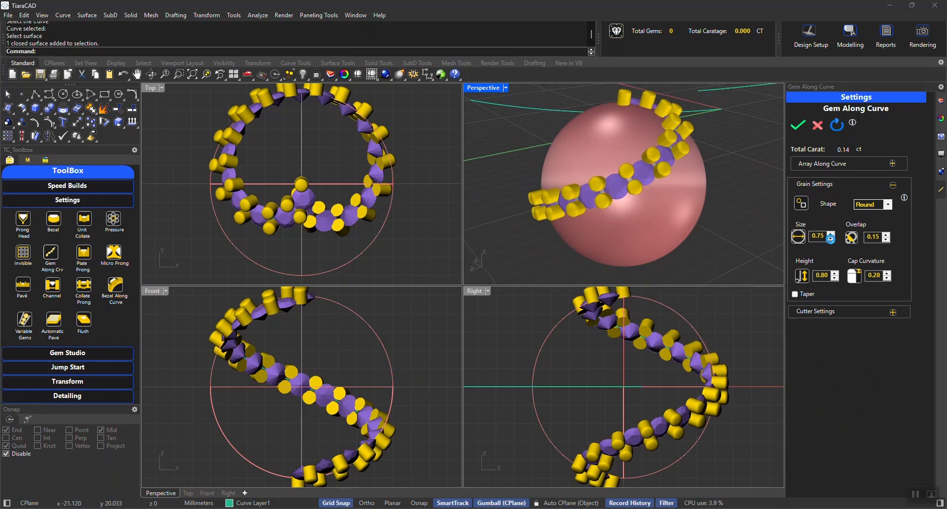
# Reduce the grain size to 0.60 and the grain overlap to 0.05 for the prongs on the sphere.
pyautogui.click(830, 240)
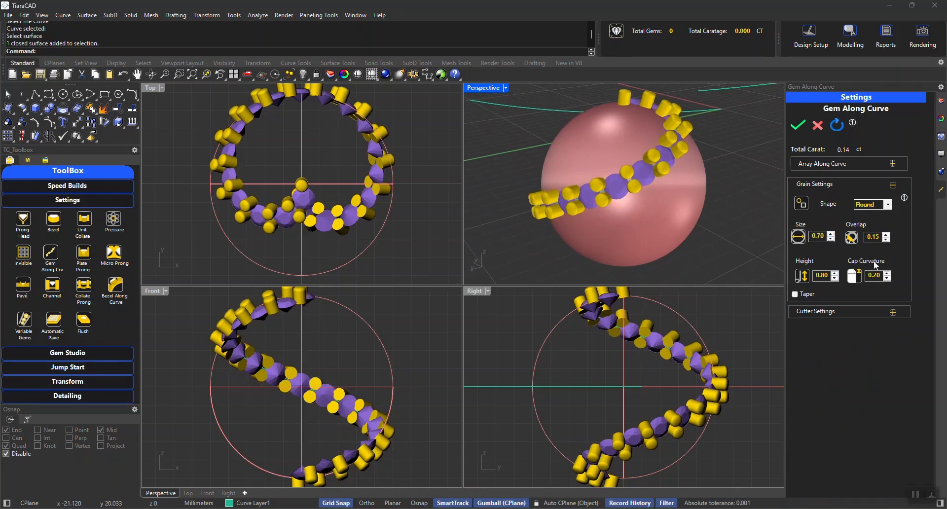
pyautogui.click(830, 239)
pyautogui.click(830, 240)
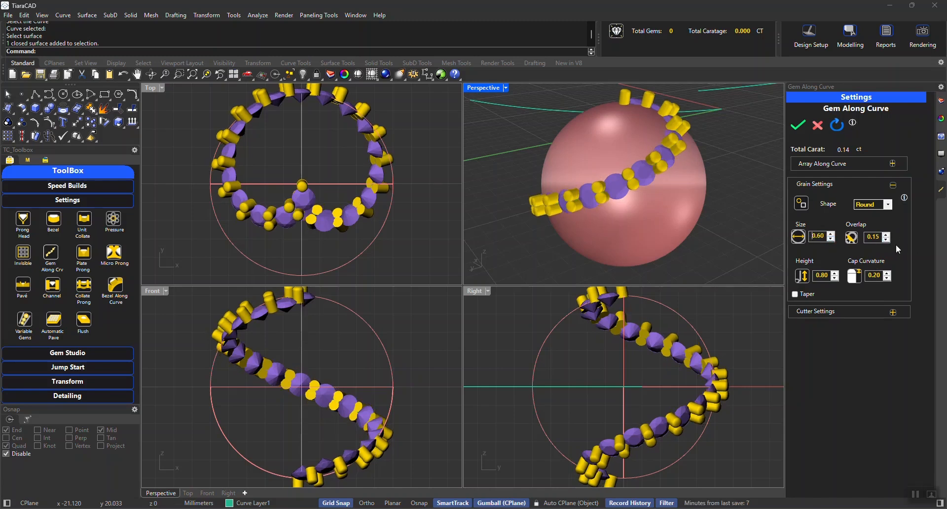
pyautogui.click(886, 239)
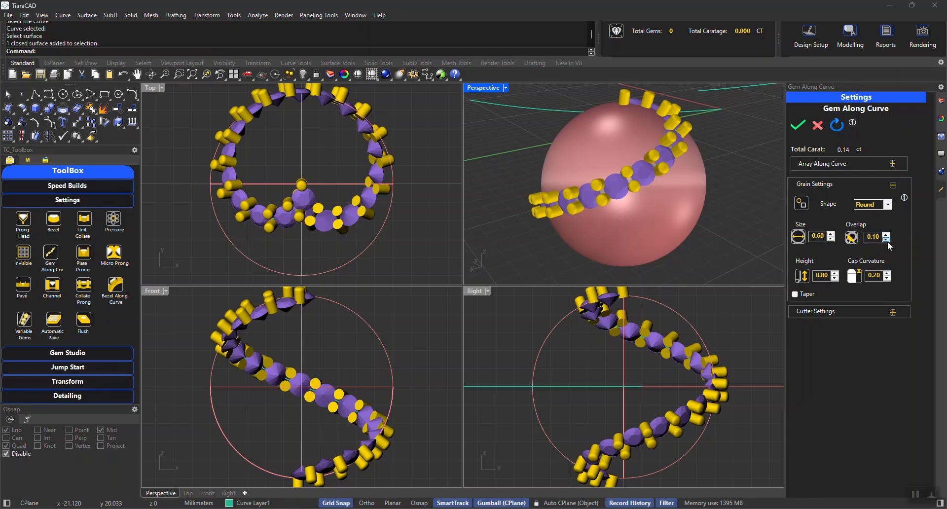
pyautogui.click(886, 240)
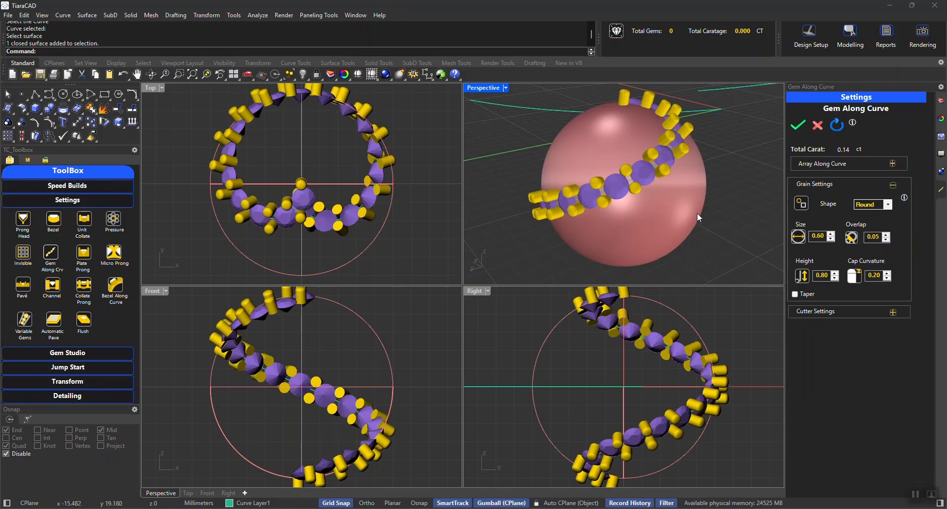
# Lower the grain height to 0.60 for the prongs along the sphere's curve.
pyautogui.moveTo(697, 212); pyautogui.dragTo(501, 87, button='right')
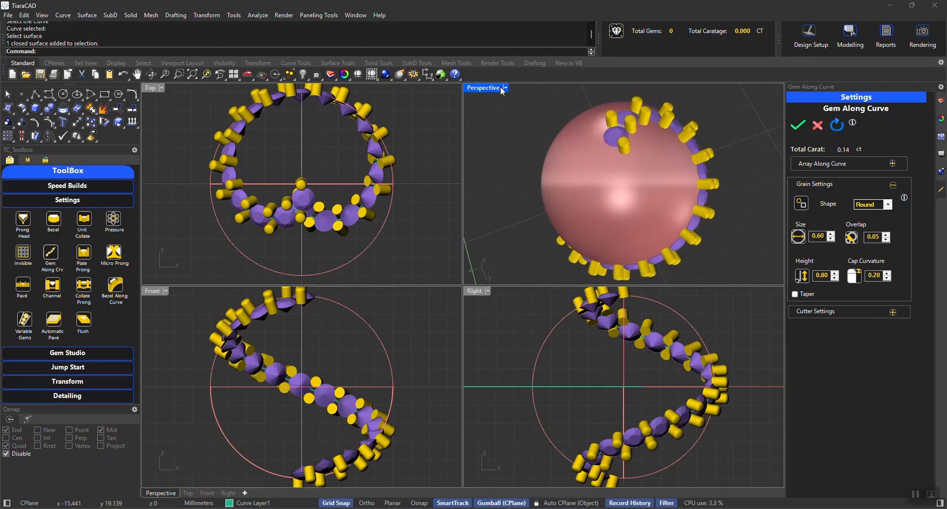
pyautogui.click(834, 279)
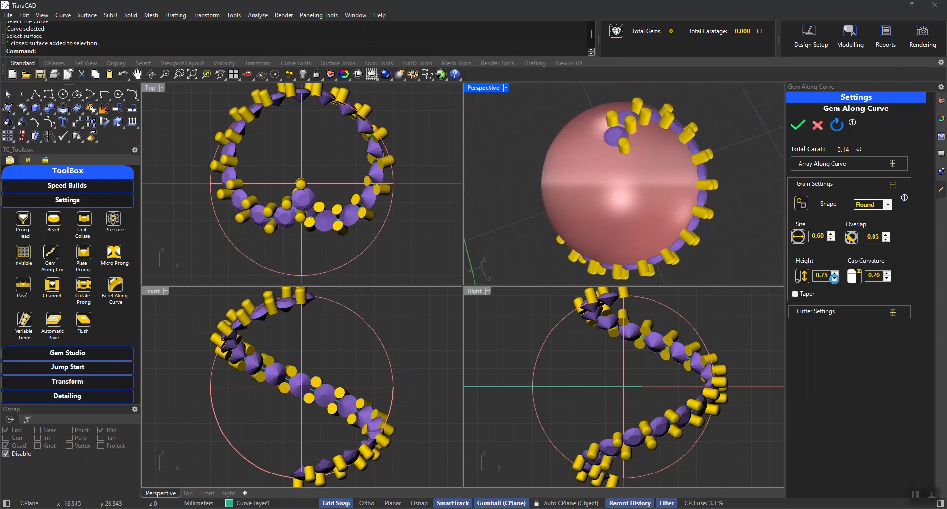
pyautogui.click(834, 278)
pyautogui.click(834, 278)
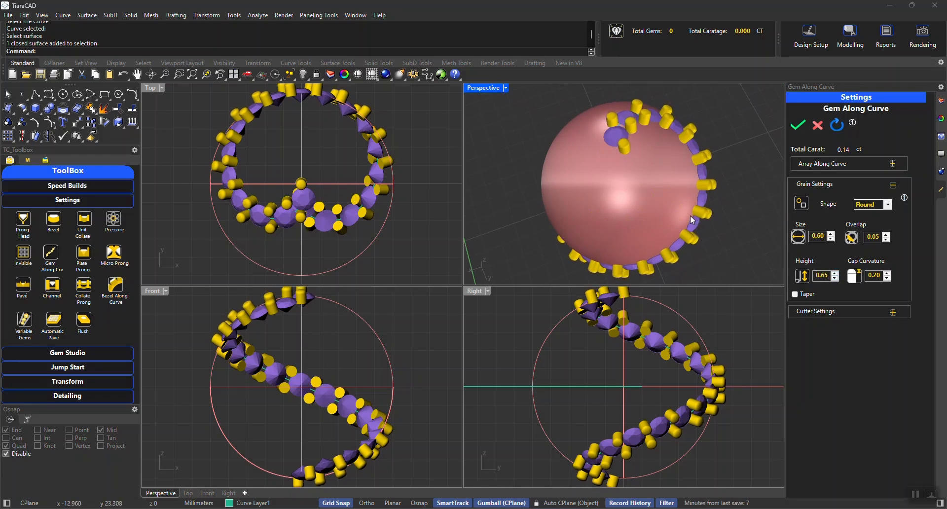
pyautogui.click(834, 279)
pyautogui.moveTo(607, 148); pyautogui.dragTo(485, 141, button='right')
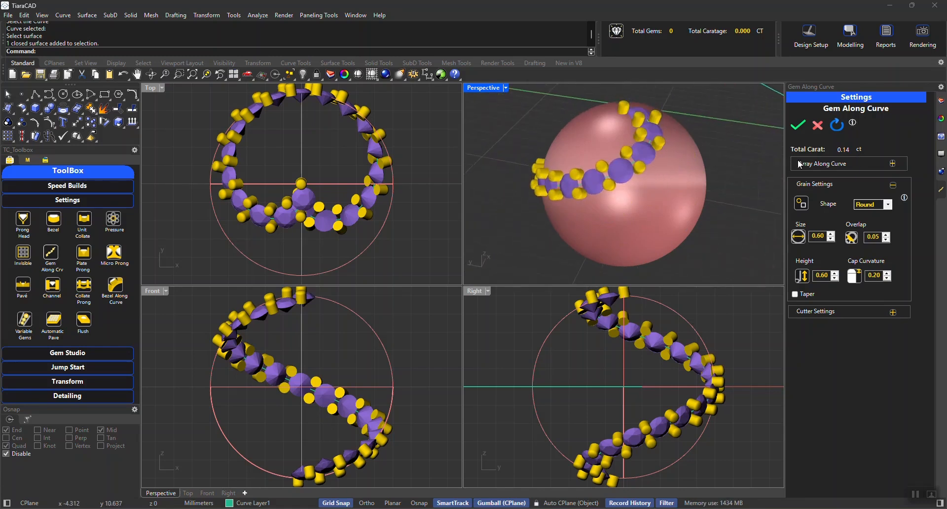
# Generate the gems, prongs and cutters along the sphere's curve, and hide the cutters.
pyautogui.click(798, 125)
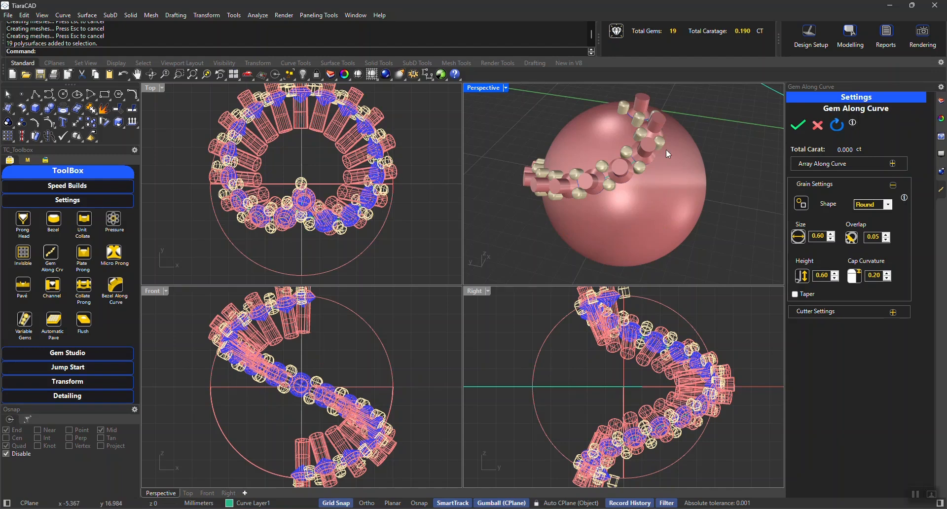
pyautogui.click(647, 152)
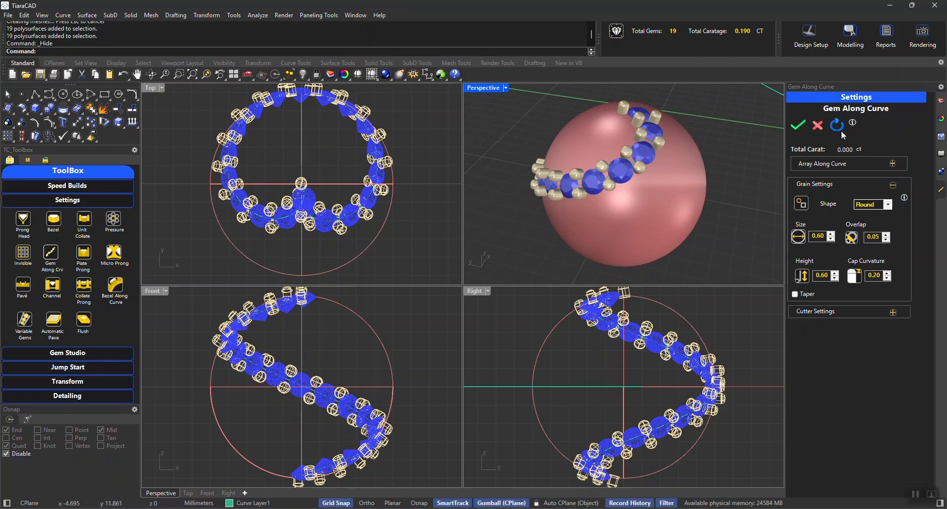
pyautogui.click(814, 126)
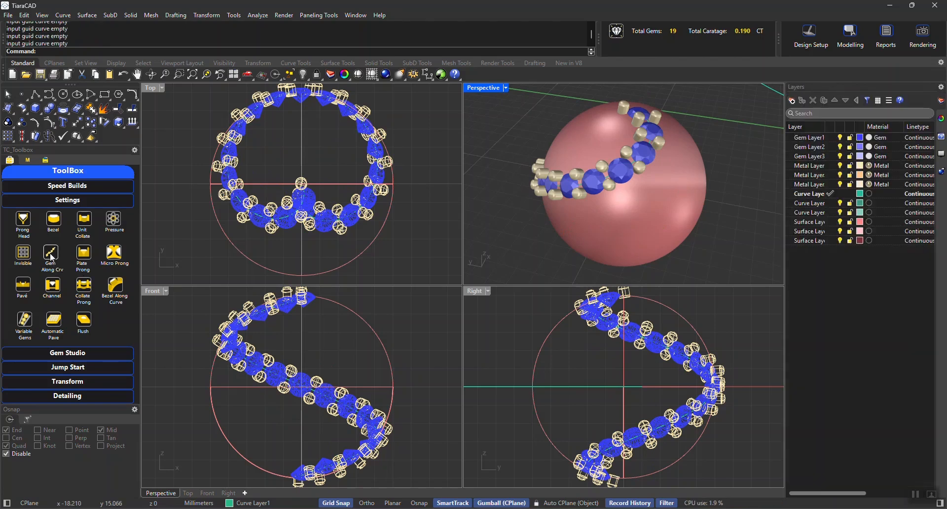
# Add cutters to all gems along the sphere's curve with the Cutter Placer from Gem Studio.
pyautogui.click(67, 352)
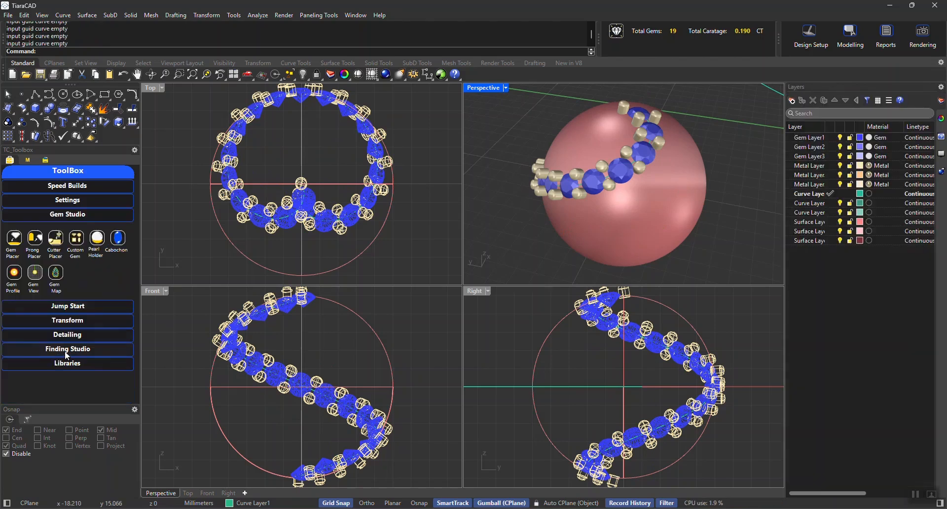
pyautogui.click(55, 243)
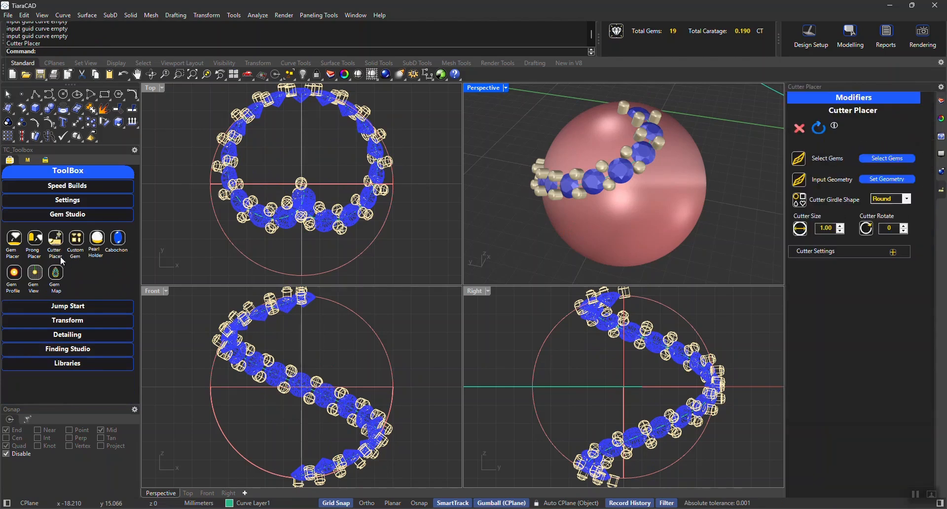
pyautogui.click(890, 158)
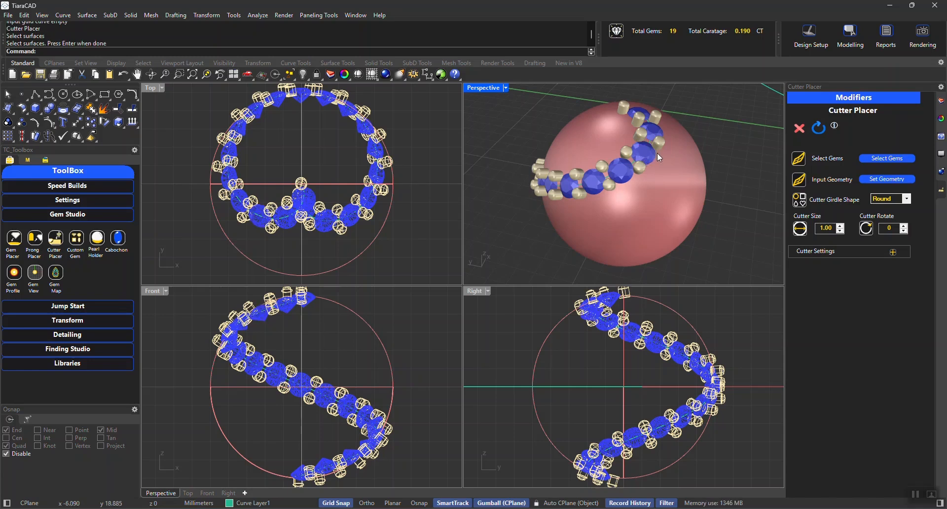
pyautogui.click(638, 112)
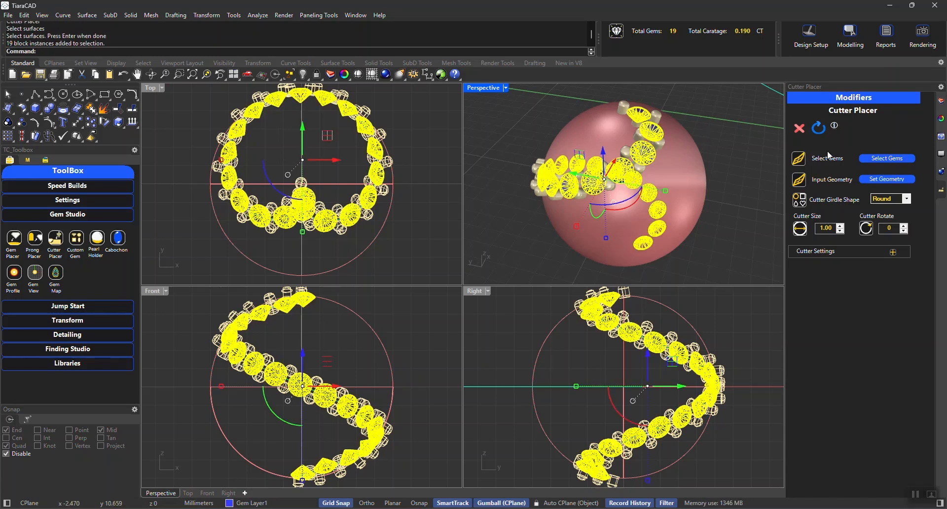
pyautogui.click(881, 159)
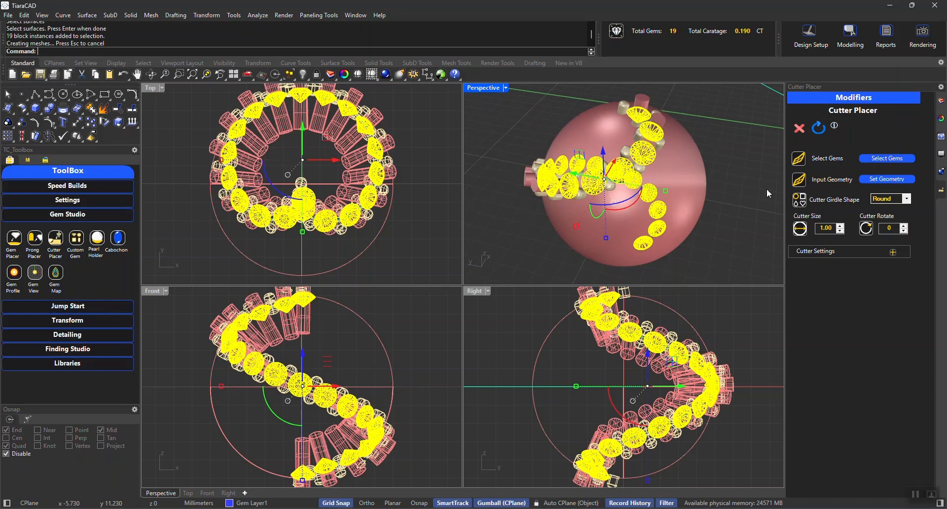
pyautogui.moveTo(721, 158); pyautogui.dragTo(737, 155, button='right')
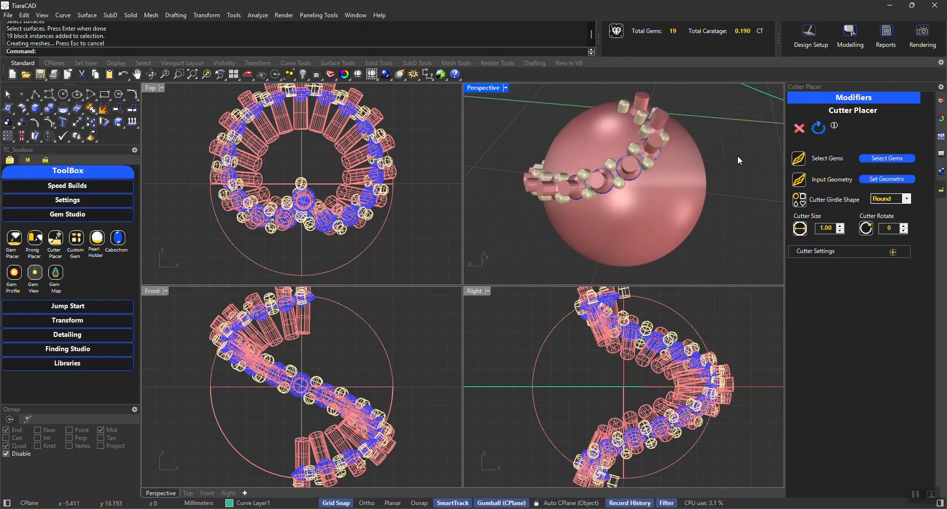
pyautogui.click(798, 129)
# Select the cutters by color with SelColor, exclude the sphere, then group and hide the cutters.
pyautogui.click(663, 119)
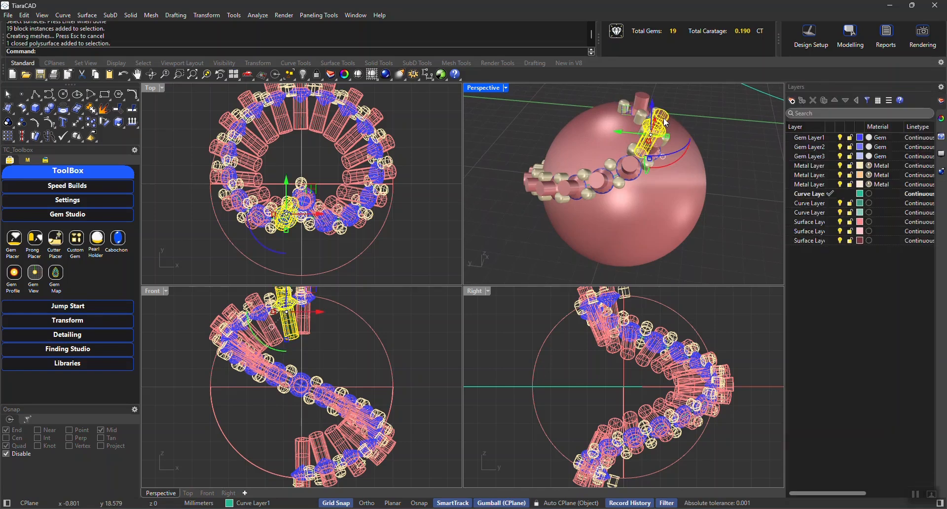
pyautogui.click(714, 113)
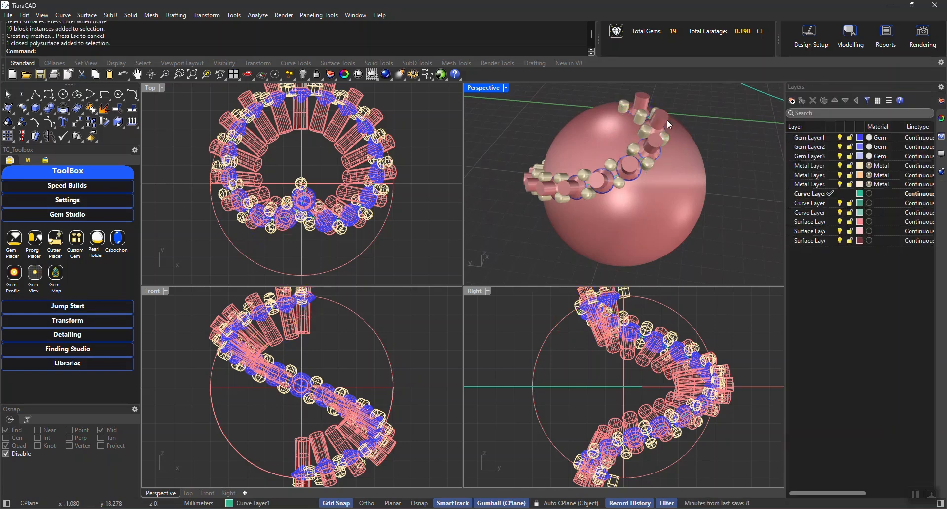
pyautogui.click(628, 167)
pyautogui.write('SelCh')
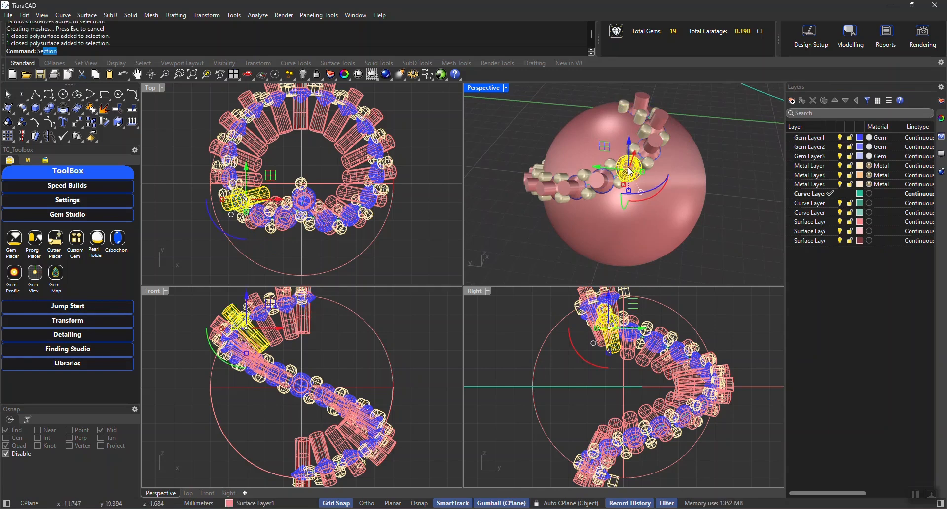
pyautogui.write('olor')
pyautogui.press('Return')
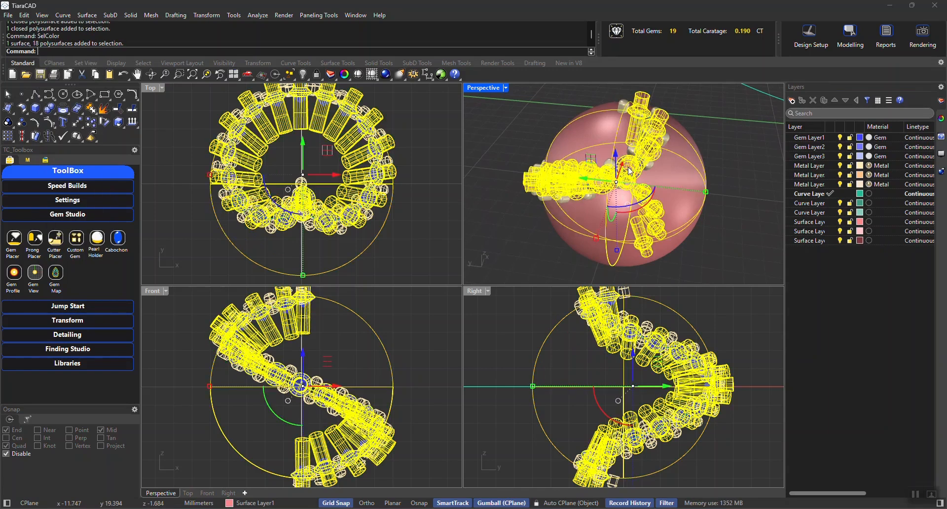
pyautogui.keyDown('ctrl'); pyautogui.click(691, 172); pyautogui.keyUp('ctrl')
pyautogui.hotkey('ctrl', 'g')
pyautogui.hotkey('ctrl', 'h')
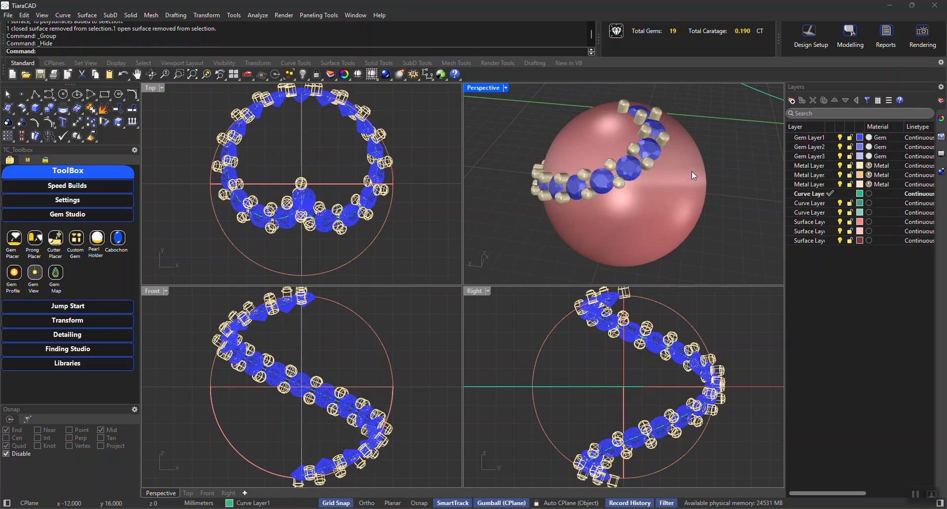